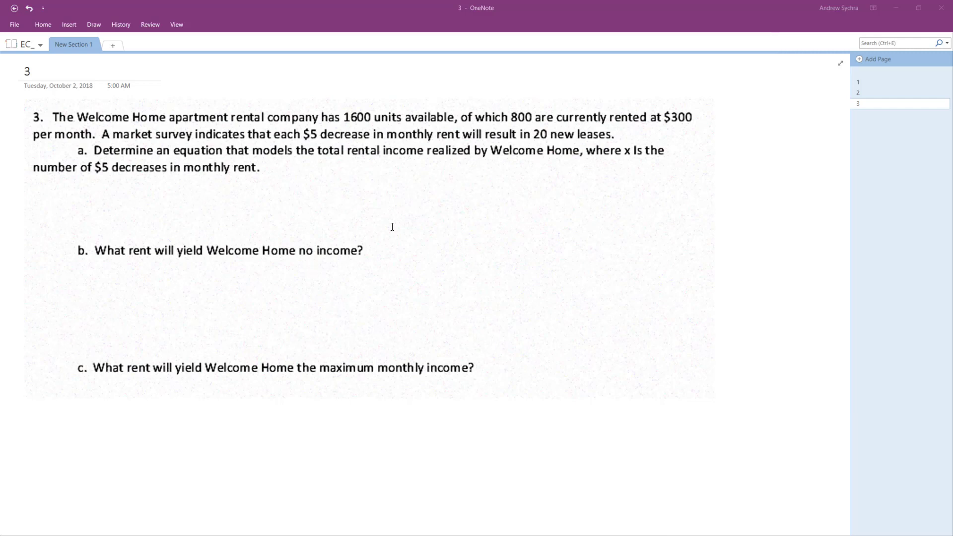
Ink the first factor (800+20x) under part a, undoing a misdrawn x and parenthesis
{"action": "left_click", "coordinate": [316, 210]}
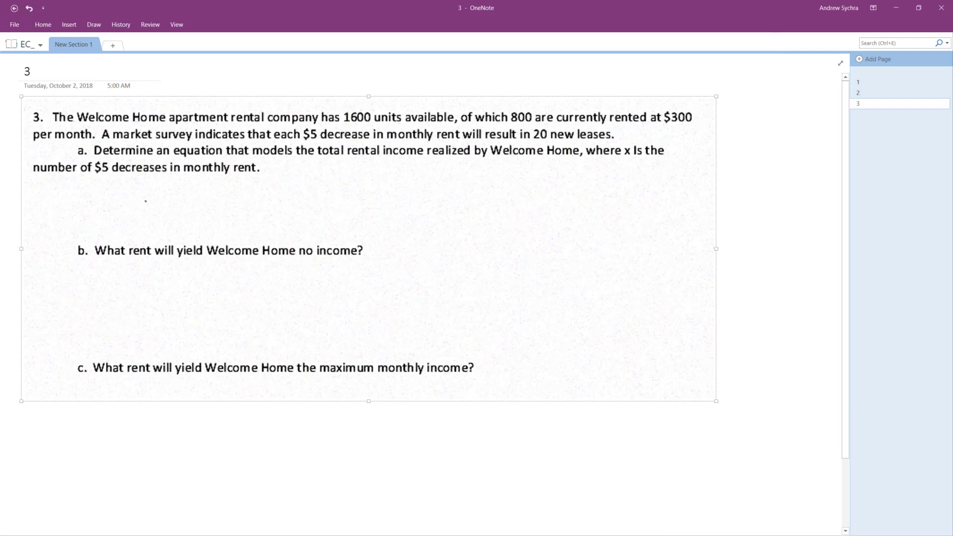
{"action": "key", "text": "Escape"}
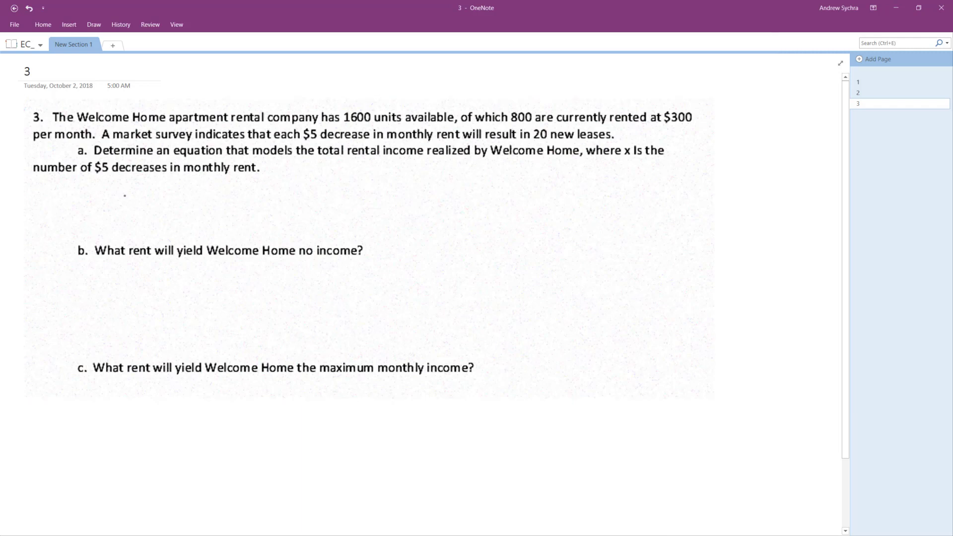
{"action": "mouse_move", "coordinate": [115, 182]}
{"action": "left_mouse_down"}
{"action": "mouse_move", "coordinate": [109, 208]}
{"action": "mouse_move", "coordinate": [124, 184]}
{"action": "mouse_move", "coordinate": [157, 183]}
{"action": "mouse_move", "coordinate": [174, 200]}
{"action": "mouse_move", "coordinate": [182, 192]}
{"action": "mouse_move", "coordinate": [208, 204]}
{"action": "mouse_move", "coordinate": [192, 206]}
{"action": "left_mouse_up"}
{"action": "left_click_drag", "start_coordinate": [214, 176], "coordinate": [213, 212]}
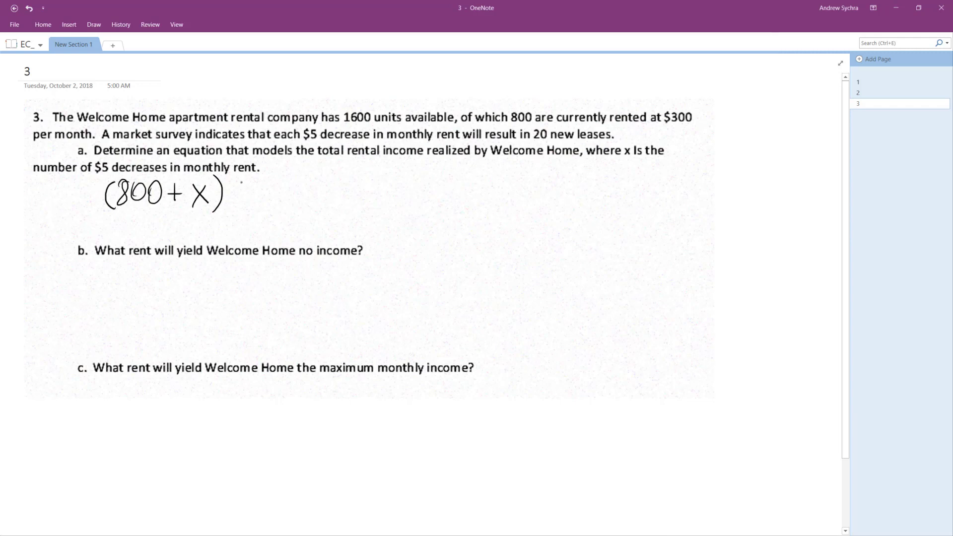
{"action": "key", "text": "ctrl+z"}
{"action": "mouse_move", "coordinate": [191, 187]}
{"action": "left_mouse_down"}
{"action": "mouse_move", "coordinate": [200, 205]}
{"action": "mouse_move", "coordinate": [212, 203]}
{"action": "left_mouse_up"}
{"action": "mouse_move", "coordinate": [216, 183]}
{"action": "left_mouse_down"}
{"action": "mouse_move", "coordinate": [237, 204]}
{"action": "mouse_move", "coordinate": [227, 205]}
{"action": "left_mouse_up"}
{"action": "left_click_drag", "start_coordinate": [244, 169], "coordinate": [245, 209]}
Ink the second factor ($300−5x), then draw and erase a bracket under 800
{"action": "left_click_drag", "start_coordinate": [274, 173], "coordinate": [272, 204]}
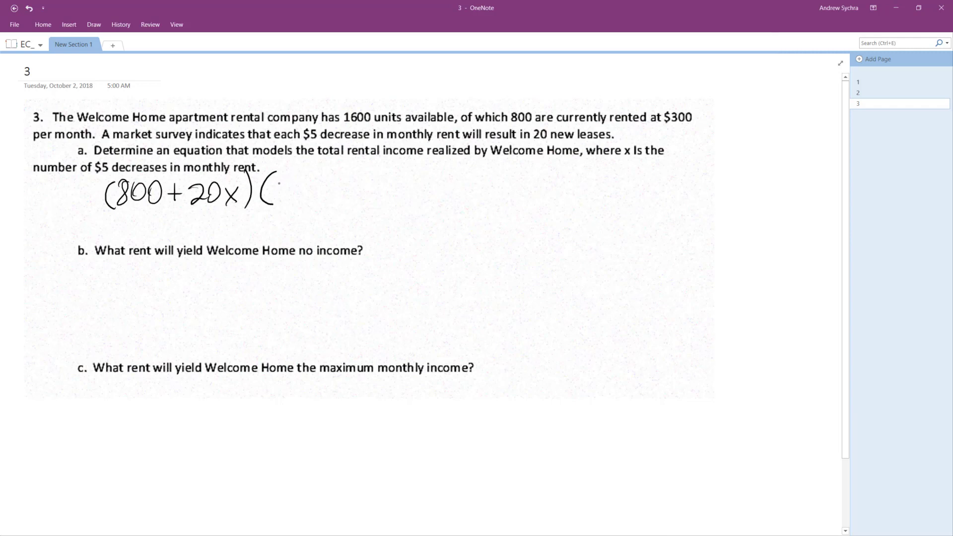
{"action": "mouse_move", "coordinate": [277, 181]}
{"action": "left_mouse_down"}
{"action": "mouse_move", "coordinate": [290, 188]}
{"action": "mouse_move", "coordinate": [282, 202]}
{"action": "left_mouse_up"}
{"action": "mouse_move", "coordinate": [300, 187]}
{"action": "left_mouse_down"}
{"action": "mouse_move", "coordinate": [297, 200]}
{"action": "mouse_move", "coordinate": [301, 186]}
{"action": "left_mouse_up"}
{"action": "left_click_drag", "start_coordinate": [314, 184], "coordinate": [271, 198]}
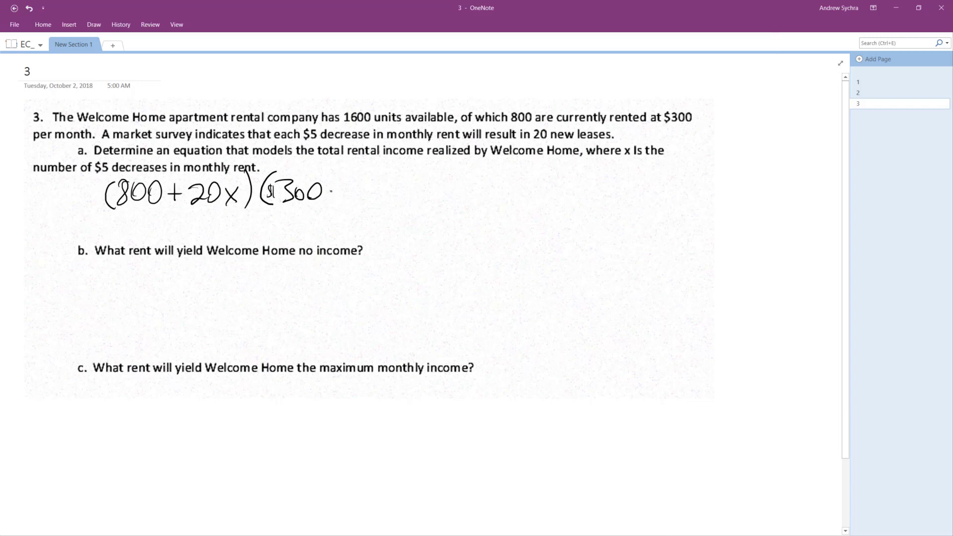
{"action": "mouse_move", "coordinate": [329, 192]}
{"action": "left_mouse_down"}
{"action": "mouse_move", "coordinate": [356, 187]}
{"action": "mouse_move", "coordinate": [352, 197]}
{"action": "left_mouse_up"}
{"action": "mouse_move", "coordinate": [368, 181]}
{"action": "left_mouse_down"}
{"action": "mouse_move", "coordinate": [380, 198]}
{"action": "mouse_move", "coordinate": [368, 200]}
{"action": "left_mouse_up"}
{"action": "left_click_drag", "start_coordinate": [385, 169], "coordinate": [386, 205]}
{"action": "mouse_move", "coordinate": [114, 214]}
{"action": "left_mouse_down"}
{"action": "mouse_move", "coordinate": [118, 223]}
{"action": "mouse_move", "coordinate": [144, 215]}
{"action": "left_mouse_up"}
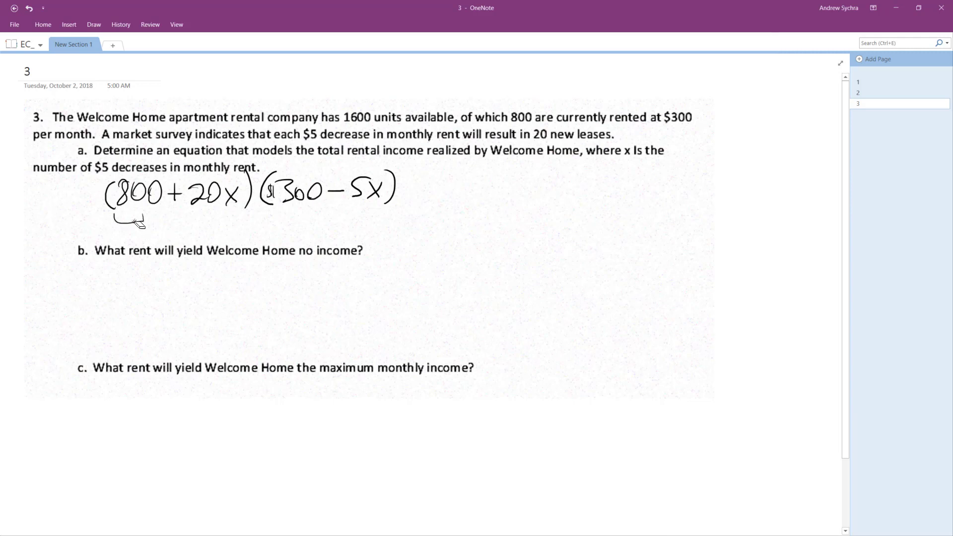
{"action": "left_click_drag", "start_coordinate": [142, 218], "coordinate": [117, 221]}
Bracket the whole equation and add a small bracket, then write 20 and 200 beneath
{"action": "mouse_move", "coordinate": [102, 209]}
{"action": "left_mouse_down"}
{"action": "mouse_move", "coordinate": [131, 222]}
{"action": "mouse_move", "coordinate": [360, 209]}
{"action": "mouse_move", "coordinate": [408, 189]}
{"action": "left_mouse_up"}
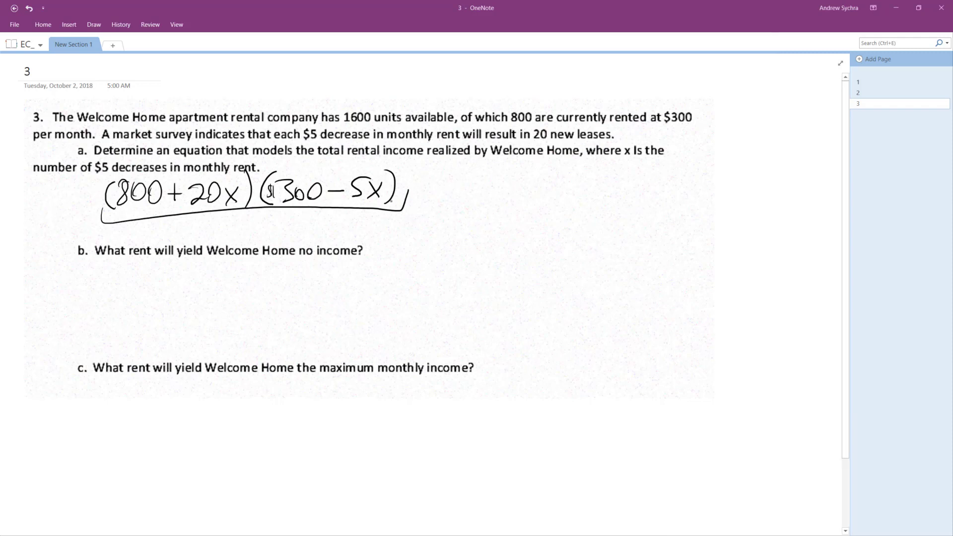
{"action": "mouse_move", "coordinate": [219, 214]}
{"action": "left_mouse_down"}
{"action": "mouse_move", "coordinate": [245, 233]}
{"action": "mouse_move", "coordinate": [247, 214]}
{"action": "left_mouse_up"}
{"action": "mouse_move", "coordinate": [357, 226]}
{"action": "left_mouse_down"}
{"action": "mouse_move", "coordinate": [371, 233]}
{"action": "mouse_move", "coordinate": [379, 219]}
{"action": "left_mouse_up"}
{"action": "left_click_drag", "start_coordinate": [291, 224], "coordinate": [303, 235]}
{"action": "left_click_drag", "start_coordinate": [309, 221], "coordinate": [322, 220]}
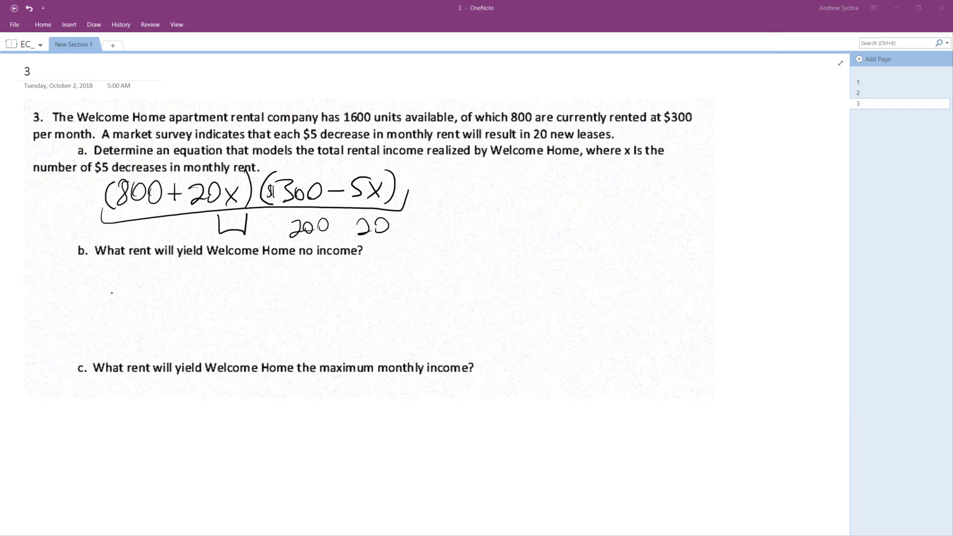
Write 800/20 = 40 under question b
{"action": "left_click", "coordinate": [111, 293]}
{"action": "left_click_drag", "start_coordinate": [100, 269], "coordinate": [109, 273]}
{"action": "left_click_drag", "start_coordinate": [126, 270], "coordinate": [125, 271]}
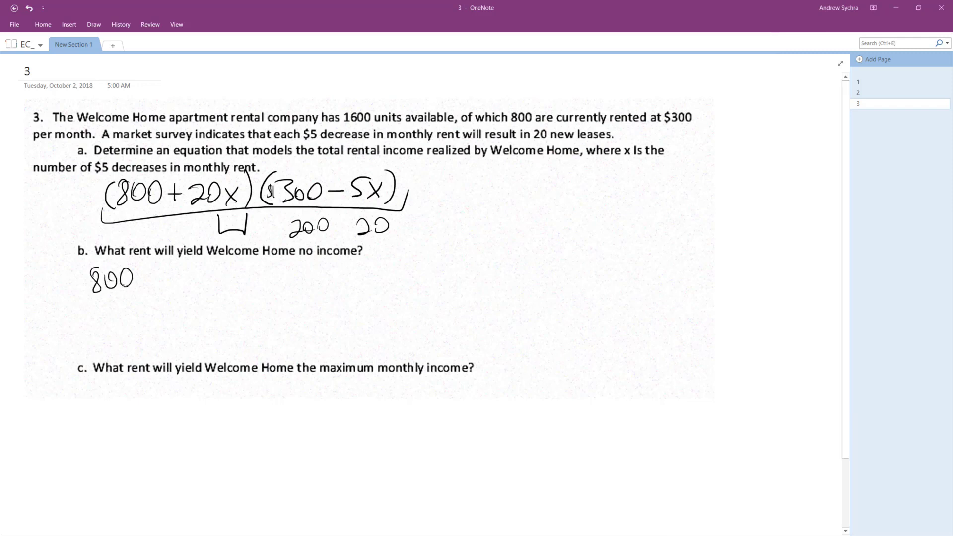
{"action": "mouse_move", "coordinate": [79, 302]}
{"action": "left_mouse_down"}
{"action": "mouse_move", "coordinate": [137, 297]}
{"action": "mouse_move", "coordinate": [111, 326]}
{"action": "left_mouse_up"}
{"action": "left_click_drag", "start_coordinate": [118, 311], "coordinate": [174, 297]}
{"action": "left_click_drag", "start_coordinate": [148, 296], "coordinate": [196, 293]}
{"action": "mouse_move", "coordinate": [192, 280]}
{"action": "left_mouse_down"}
{"action": "mouse_move", "coordinate": [191, 302]}
{"action": "mouse_move", "coordinate": [212, 279]}
{"action": "left_mouse_up"}
Write 300 + 5·40 to the right of the fraction
{"action": "mouse_move", "coordinate": [297, 276]}
{"action": "left_mouse_down"}
{"action": "mouse_move", "coordinate": [298, 298]}
{"action": "mouse_move", "coordinate": [339, 277]}
{"action": "left_mouse_up"}
{"action": "mouse_move", "coordinate": [366, 276]}
{"action": "left_mouse_down"}
{"action": "mouse_move", "coordinate": [366, 294]}
{"action": "mouse_move", "coordinate": [375, 285]}
{"action": "left_mouse_up"}
{"action": "mouse_move", "coordinate": [387, 273]}
{"action": "left_mouse_down"}
{"action": "mouse_move", "coordinate": [404, 272]}
{"action": "mouse_move", "coordinate": [382, 294]}
{"action": "left_mouse_up"}
{"action": "left_click_drag", "start_coordinate": [416, 282], "coordinate": [434, 280]}
{"action": "mouse_move", "coordinate": [441, 263]}
{"action": "left_mouse_down"}
{"action": "mouse_move", "coordinate": [440, 288]}
{"action": "mouse_move", "coordinate": [461, 268]}
{"action": "left_mouse_up"}
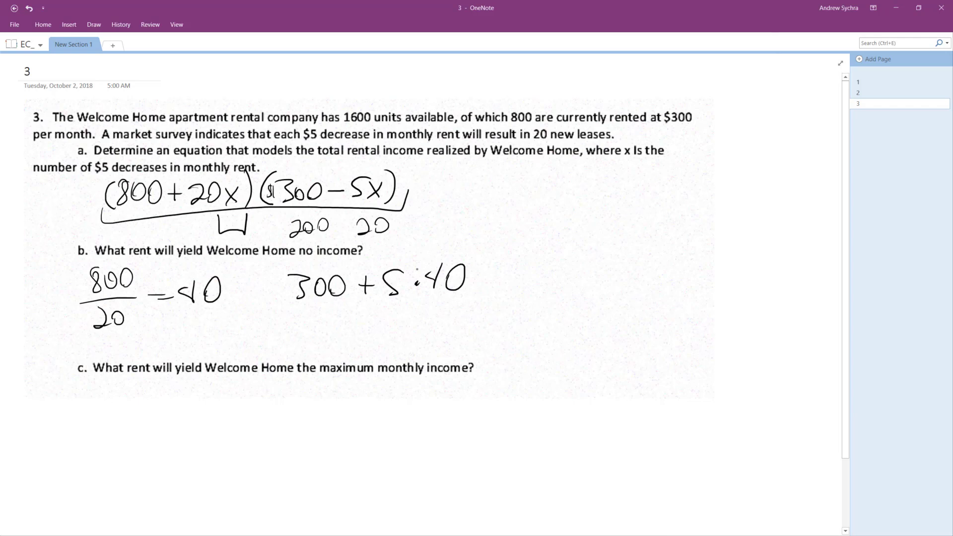
Write 300 + 200 = $500 rent below, box it, and bracket the equation's left side
{"action": "mouse_move", "coordinate": [309, 323]}
{"action": "left_mouse_down"}
{"action": "mouse_move", "coordinate": [310, 345]}
{"action": "mouse_move", "coordinate": [330, 330]}
{"action": "left_mouse_up"}
{"action": "mouse_move", "coordinate": [342, 328]}
{"action": "left_mouse_down"}
{"action": "mouse_move", "coordinate": [337, 338]}
{"action": "mouse_move", "coordinate": [341, 328]}
{"action": "left_mouse_up"}
{"action": "mouse_move", "coordinate": [364, 322]}
{"action": "left_mouse_down"}
{"action": "mouse_move", "coordinate": [364, 341]}
{"action": "mouse_move", "coordinate": [372, 331]}
{"action": "left_mouse_up"}
{"action": "mouse_move", "coordinate": [378, 320]}
{"action": "left_mouse_down"}
{"action": "mouse_move", "coordinate": [389, 316]}
{"action": "mouse_move", "coordinate": [398, 340]}
{"action": "left_mouse_up"}
{"action": "left_click_drag", "start_coordinate": [407, 333], "coordinate": [427, 320]}
{"action": "mouse_move", "coordinate": [450, 332]}
{"action": "left_mouse_down"}
{"action": "mouse_move", "coordinate": [468, 324]}
{"action": "mouse_move", "coordinate": [489, 336]}
{"action": "left_mouse_up"}
{"action": "mouse_move", "coordinate": [501, 299]}
{"action": "left_mouse_down"}
{"action": "mouse_move", "coordinate": [499, 336]}
{"action": "mouse_move", "coordinate": [509, 341]}
{"action": "left_mouse_up"}
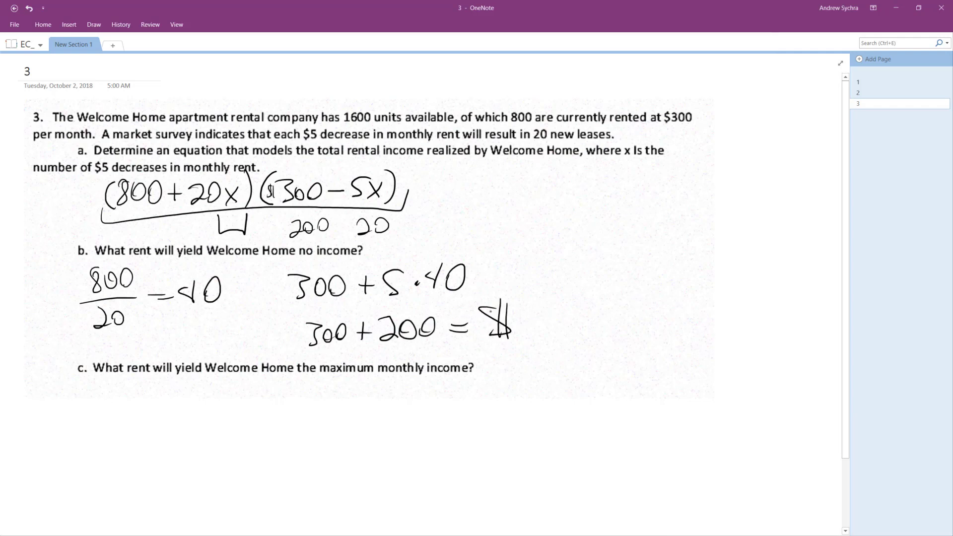
{"action": "mouse_move", "coordinate": [495, 309]}
{"action": "left_mouse_down"}
{"action": "mouse_move", "coordinate": [516, 307]}
{"action": "mouse_move", "coordinate": [522, 332]}
{"action": "mouse_move", "coordinate": [574, 311]}
{"action": "mouse_move", "coordinate": [620, 311]}
{"action": "mouse_move", "coordinate": [638, 327]}
{"action": "left_mouse_up"}
{"action": "left_click_drag", "start_coordinate": [659, 295], "coordinate": [648, 326]}
{"action": "left_click_drag", "start_coordinate": [641, 313], "coordinate": [669, 315]}
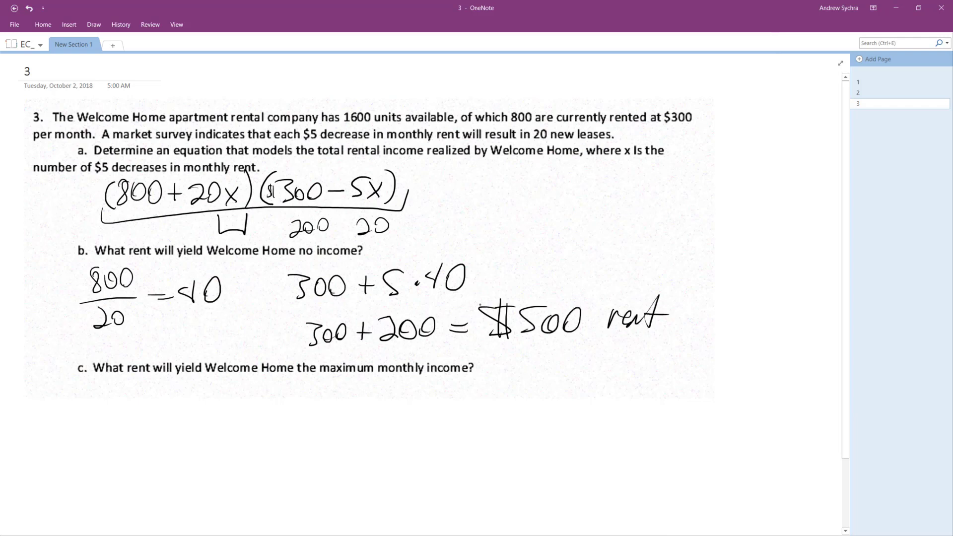
{"action": "mouse_move", "coordinate": [490, 292]}
{"action": "left_mouse_down"}
{"action": "mouse_move", "coordinate": [471, 316]}
{"action": "mouse_move", "coordinate": [628, 343]}
{"action": "mouse_move", "coordinate": [684, 283]}
{"action": "mouse_move", "coordinate": [481, 294]}
{"action": "left_mouse_up"}
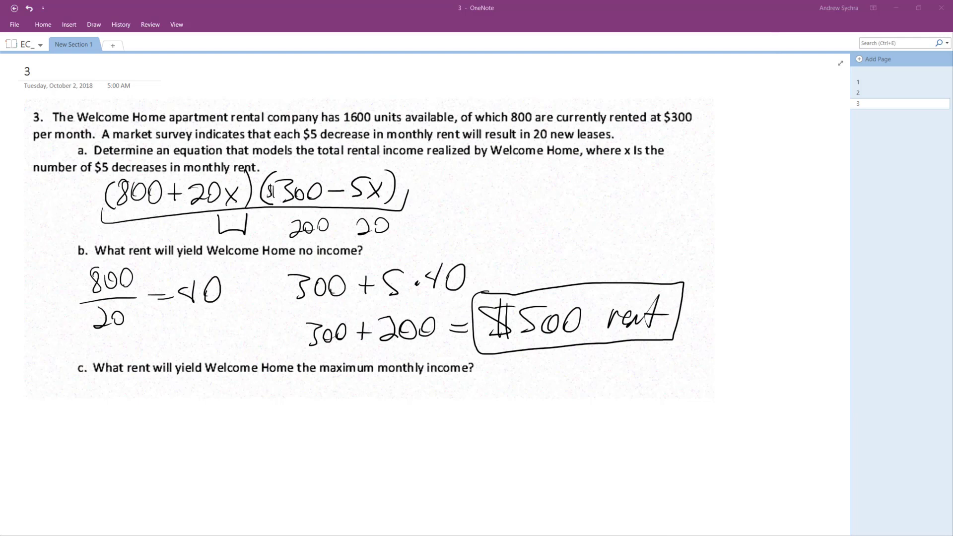
{"action": "mouse_move", "coordinate": [102, 219]}
{"action": "left_mouse_down"}
{"action": "mouse_move", "coordinate": [97, 174]}
{"action": "mouse_move", "coordinate": [123, 168]}
{"action": "left_mouse_up"}
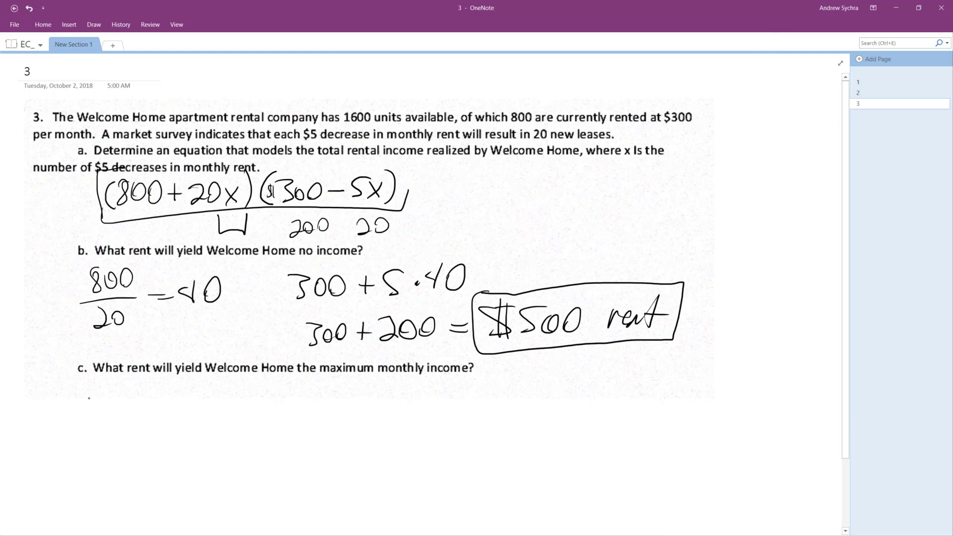
Write x = 10 and 300 − 5·10 under question c
{"action": "mouse_move", "coordinate": [85, 391]}
{"action": "left_mouse_down"}
{"action": "mouse_move", "coordinate": [104, 416]}
{"action": "mouse_move", "coordinate": [90, 417]}
{"action": "left_mouse_up"}
{"action": "left_click_drag", "start_coordinate": [119, 409], "coordinate": [133, 399]}
{"action": "mouse_move", "coordinate": [142, 393]}
{"action": "left_mouse_down"}
{"action": "mouse_move", "coordinate": [150, 407]}
{"action": "mouse_move", "coordinate": [157, 398]}
{"action": "left_mouse_up"}
{"action": "mouse_move", "coordinate": [233, 390]}
{"action": "left_mouse_down"}
{"action": "mouse_move", "coordinate": [252, 405]}
{"action": "mouse_move", "coordinate": [241, 416]}
{"action": "left_mouse_up"}
{"action": "left_click_drag", "start_coordinate": [259, 395], "coordinate": [275, 397]}
{"action": "mouse_move", "coordinate": [297, 403]}
{"action": "left_mouse_down"}
{"action": "mouse_move", "coordinate": [316, 401]}
{"action": "mouse_move", "coordinate": [336, 417]}
{"action": "mouse_move", "coordinate": [360, 404]}
{"action": "mouse_move", "coordinate": [392, 413]}
{"action": "mouse_move", "coordinate": [398, 379]}
{"action": "left_mouse_up"}
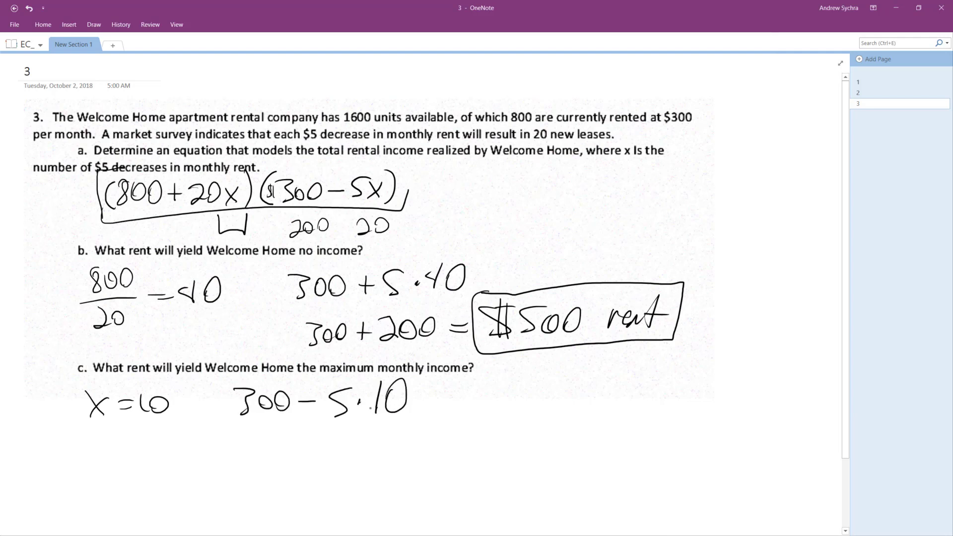
Write 300 − 50 = $250 on the line below and circle the $250
{"action": "mouse_move", "coordinate": [219, 455]}
{"action": "left_mouse_down"}
{"action": "mouse_move", "coordinate": [231, 478]}
{"action": "mouse_move", "coordinate": [244, 464]}
{"action": "left_mouse_up"}
{"action": "left_click_drag", "start_coordinate": [263, 460], "coordinate": [310, 475]}
{"action": "mouse_move", "coordinate": [319, 466]}
{"action": "left_mouse_down"}
{"action": "mouse_move", "coordinate": [336, 466]}
{"action": "mouse_move", "coordinate": [321, 460]}
{"action": "left_mouse_up"}
{"action": "mouse_move", "coordinate": [363, 462]}
{"action": "left_mouse_down"}
{"action": "mouse_move", "coordinate": [386, 454]}
{"action": "mouse_move", "coordinate": [410, 466]}
{"action": "left_mouse_up"}
{"action": "mouse_move", "coordinate": [415, 434]}
{"action": "left_mouse_down"}
{"action": "mouse_move", "coordinate": [417, 470]}
{"action": "mouse_move", "coordinate": [416, 447]}
{"action": "mouse_move", "coordinate": [452, 465]}
{"action": "left_mouse_up"}
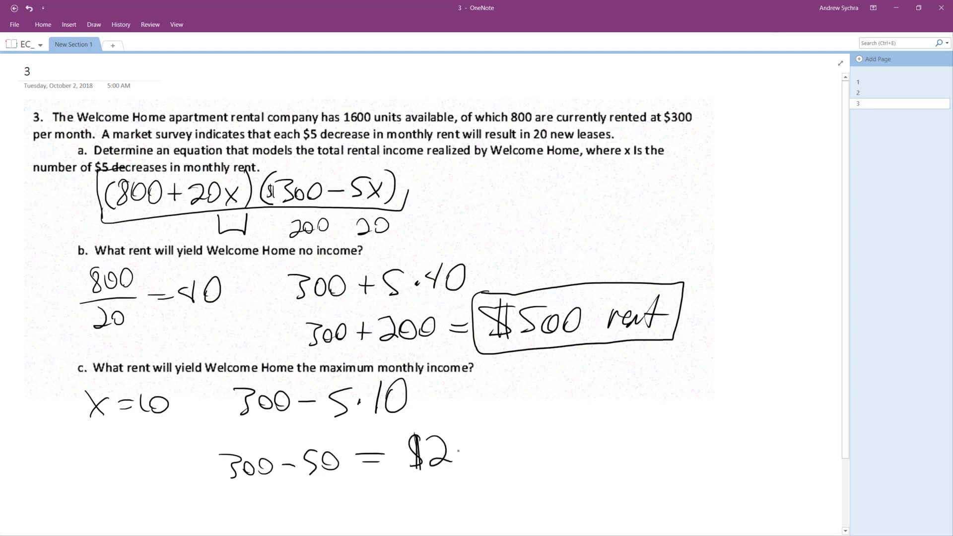
{"action": "mouse_move", "coordinate": [471, 433]}
{"action": "left_mouse_down"}
{"action": "mouse_move", "coordinate": [450, 466]}
{"action": "mouse_move", "coordinate": [496, 433]}
{"action": "left_mouse_up"}
{"action": "mouse_move", "coordinate": [428, 416]}
{"action": "left_mouse_down"}
{"action": "mouse_move", "coordinate": [485, 480]}
{"action": "mouse_move", "coordinate": [465, 408]}
{"action": "mouse_move", "coordinate": [417, 420]}
{"action": "left_mouse_up"}
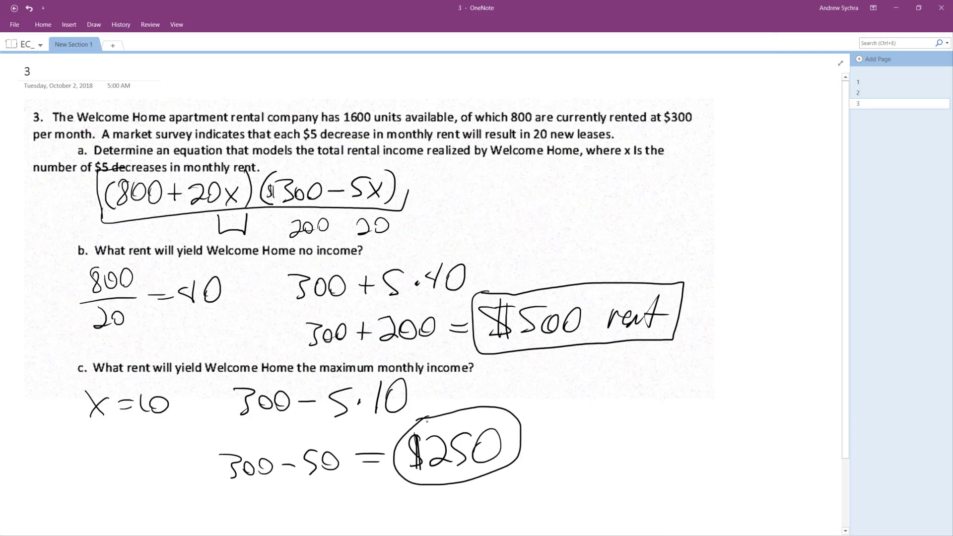